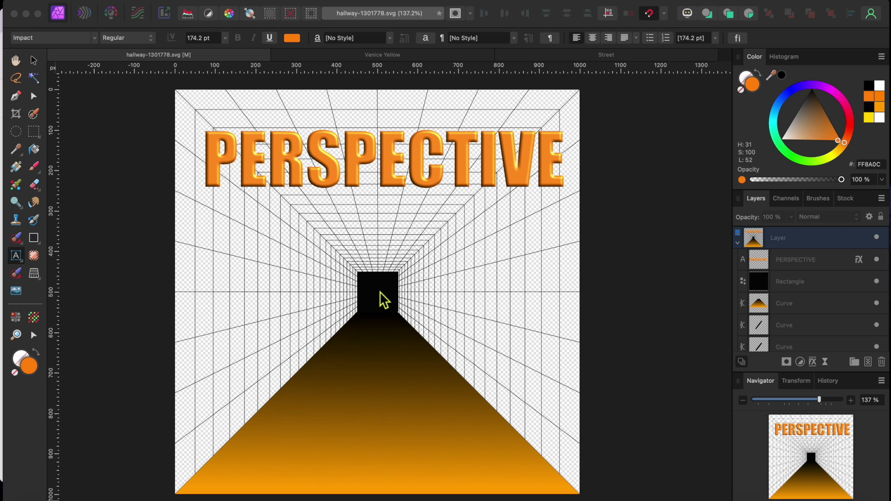
- Drag the PERSPECTIVE text down over the hallway's dark far end, nudging it slightly left
click(361, 157)
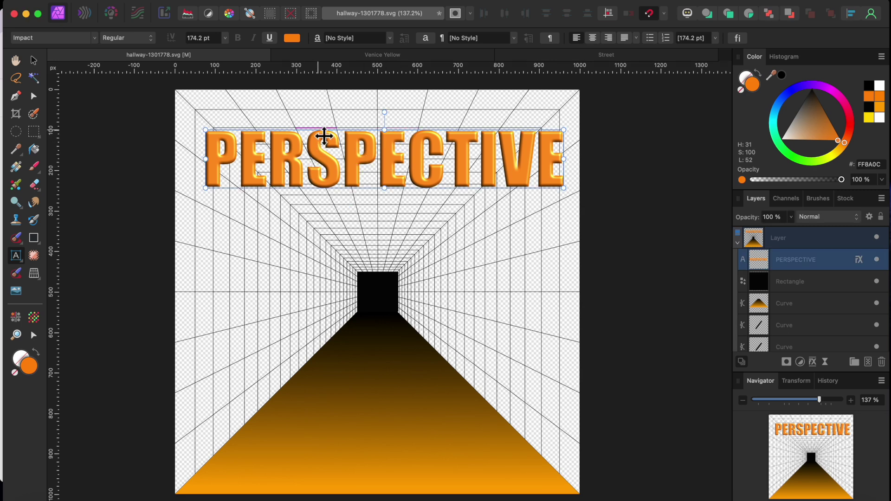
drag(324, 136, 314, 238)
scroll(243, 229, up, 5)
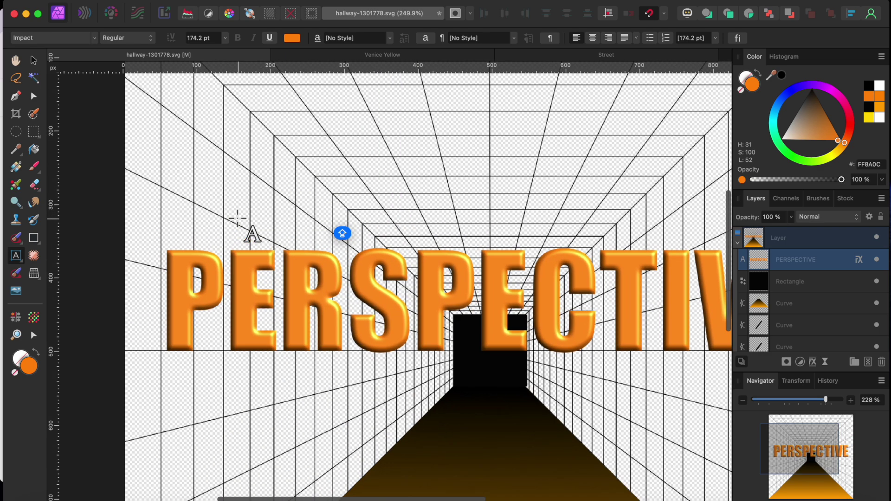
scroll(238, 218, up, 2)
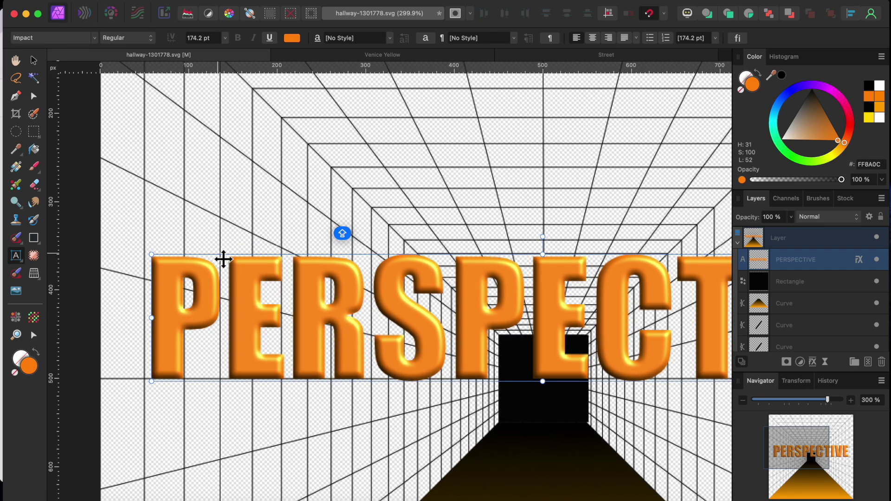
drag(224, 259, 216, 259)
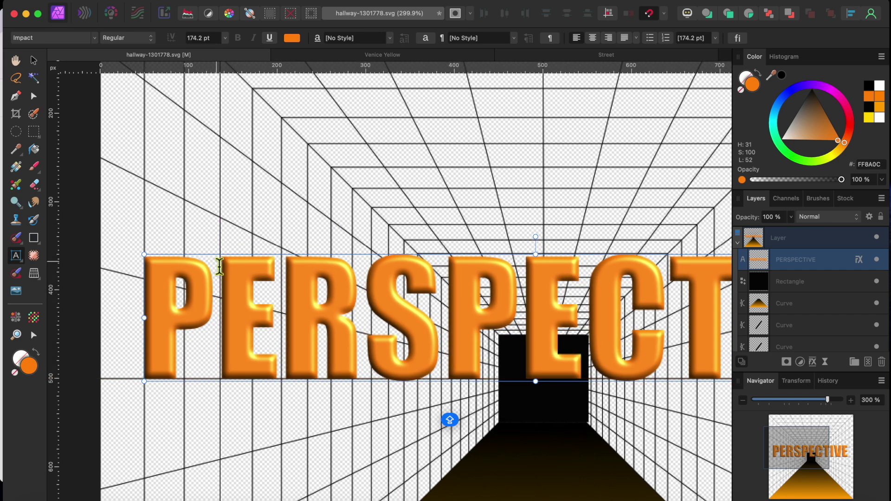
scroll(220, 266, down, 8)
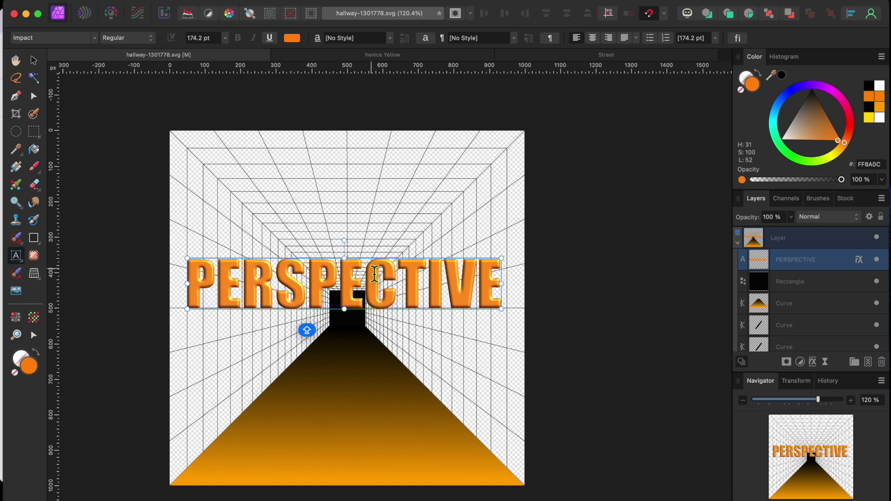
- Fit the PERSPECTIVE text's four corners to the left wall grid with the Perspective tool and apply
click(34, 274)
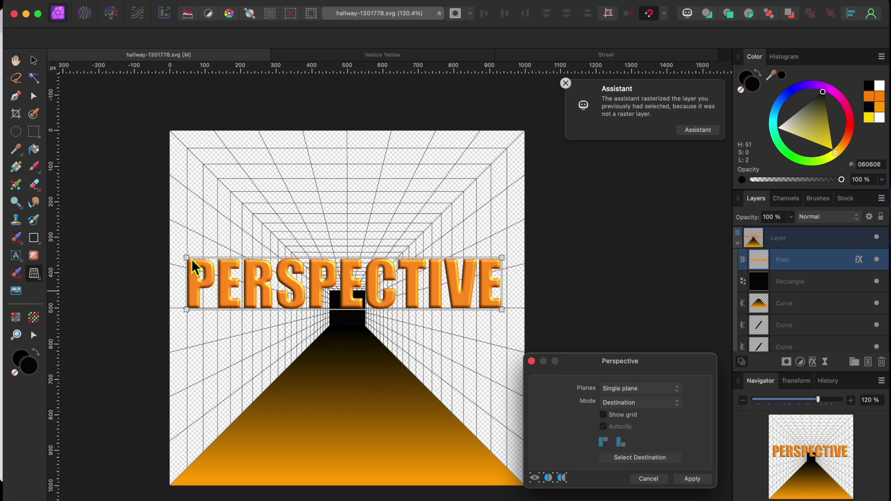
drag(189, 257, 189, 230)
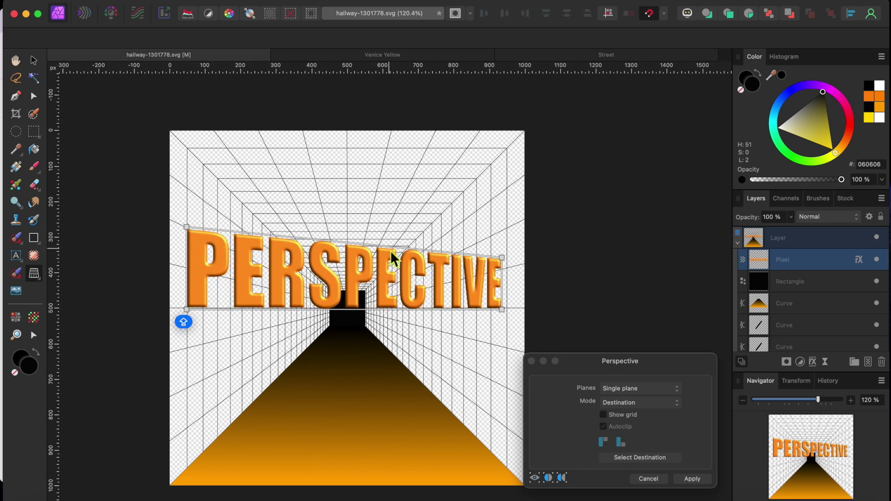
drag(503, 310, 329, 309)
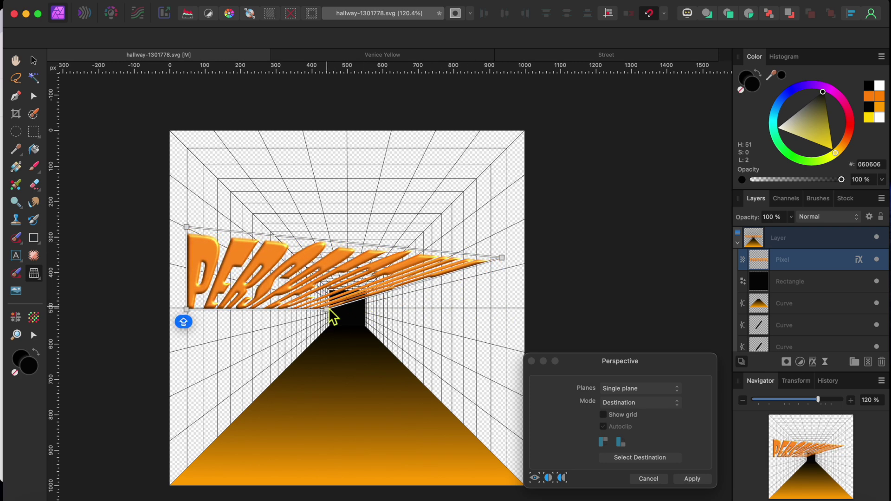
drag(504, 257, 324, 297)
scroll(324, 297, up, 5)
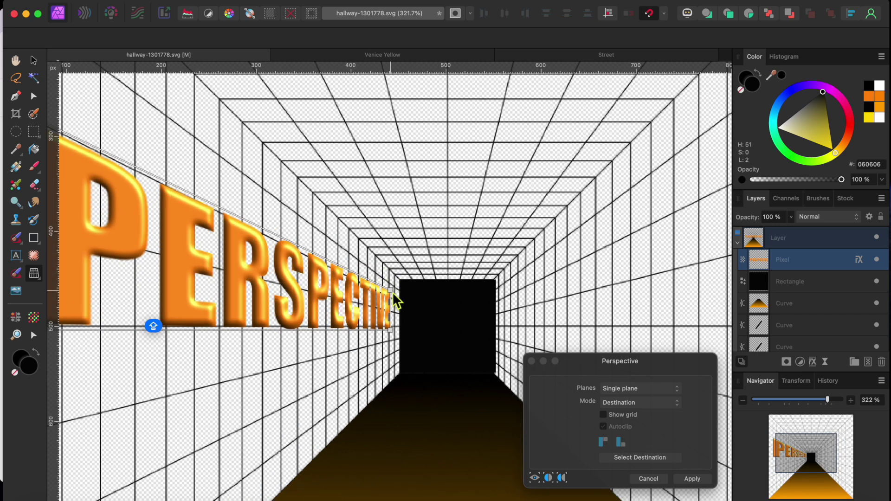
drag(393, 295, 393, 301)
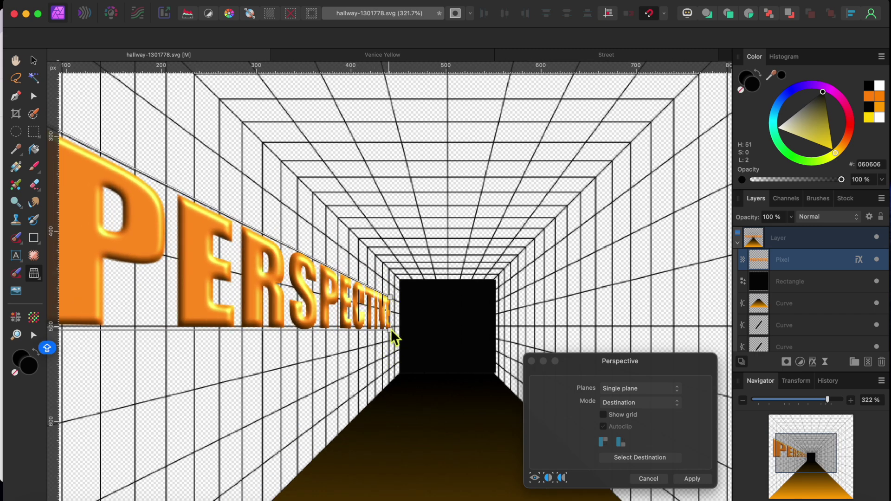
drag(391, 328, 391, 327)
click(694, 479)
scroll(516, 408, down, 4)
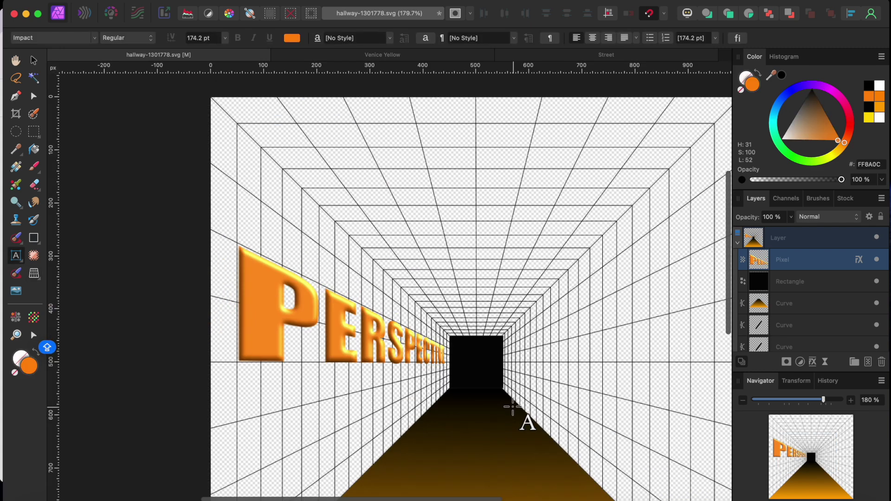
scroll(425, 406, down, 2)
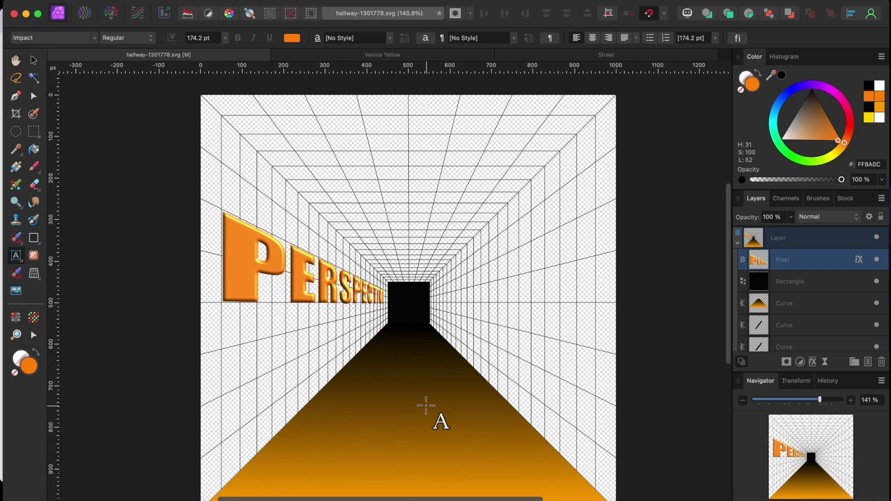
click(35, 62)
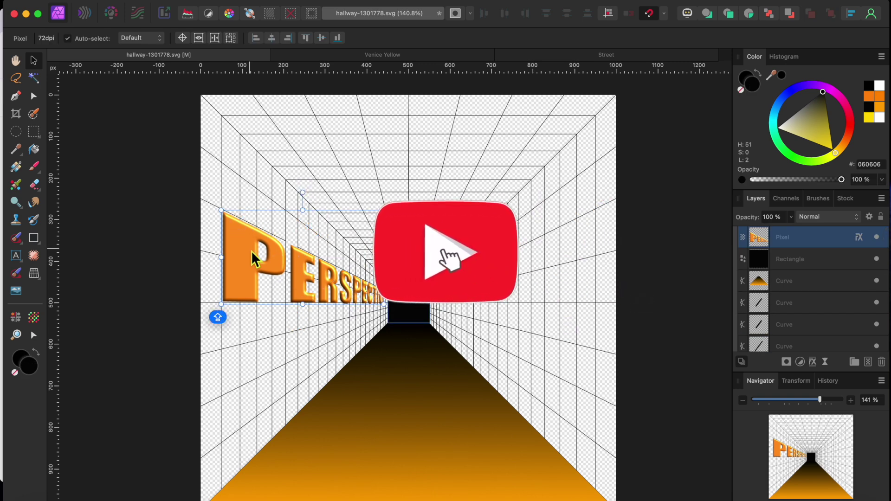
- Delete the warped text, then place museum-2659428_1920.jpg and move it to the upper right wall
key(Delete)
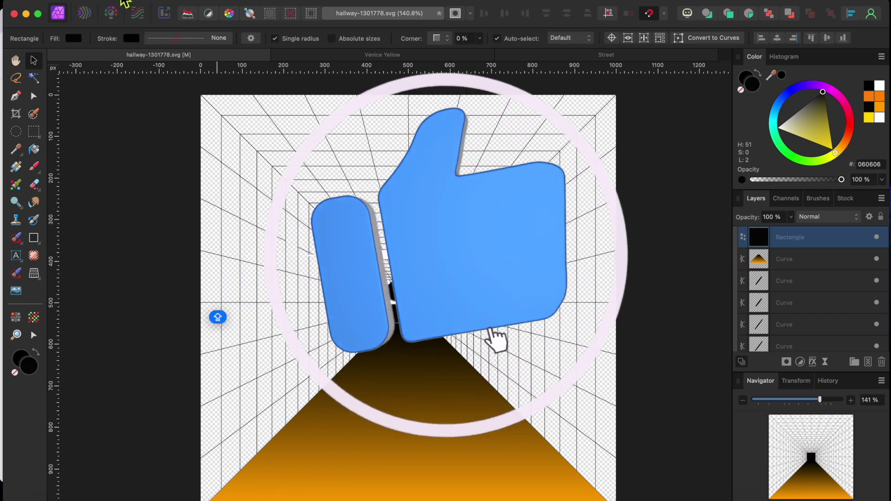
click(109, 5)
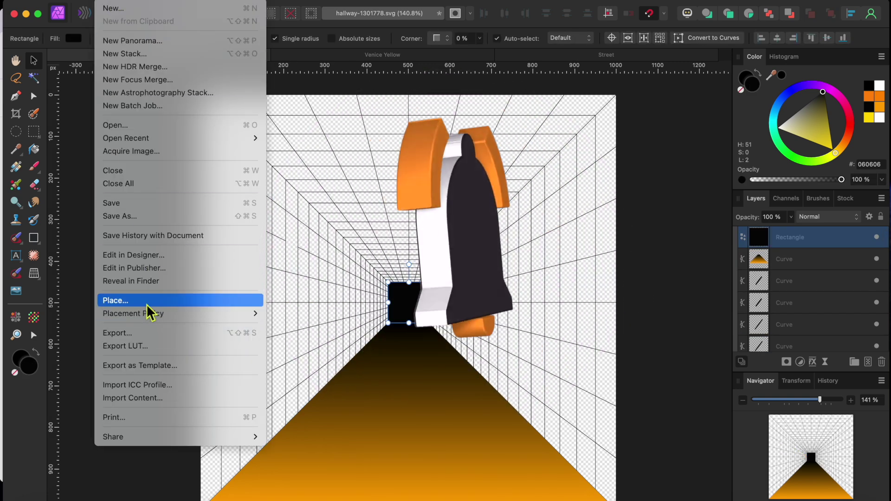
click(148, 301)
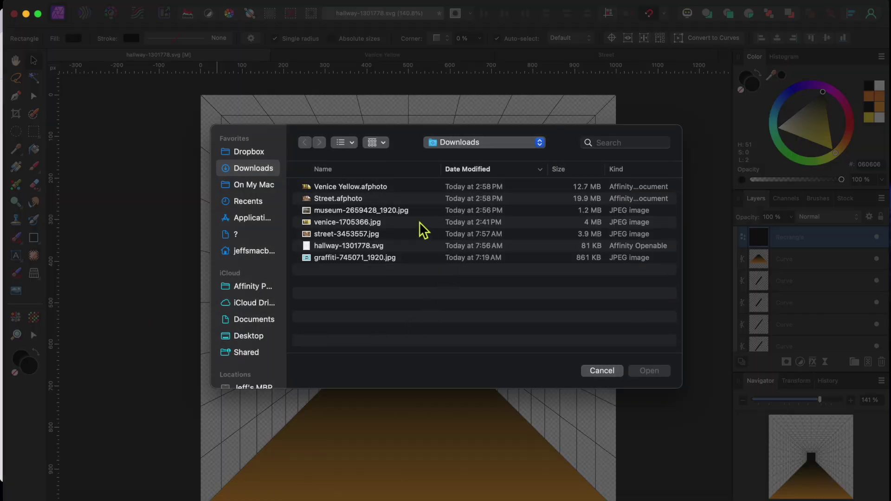
click(332, 214)
click(650, 371)
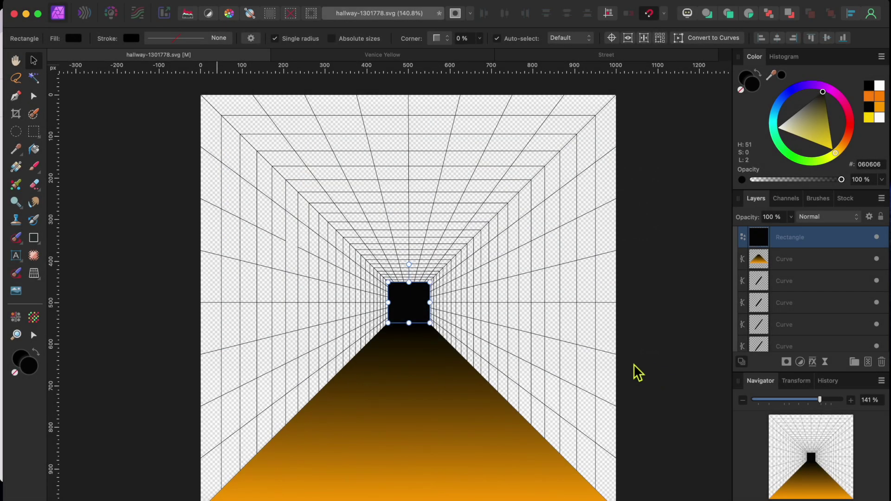
drag(325, 256, 433, 366)
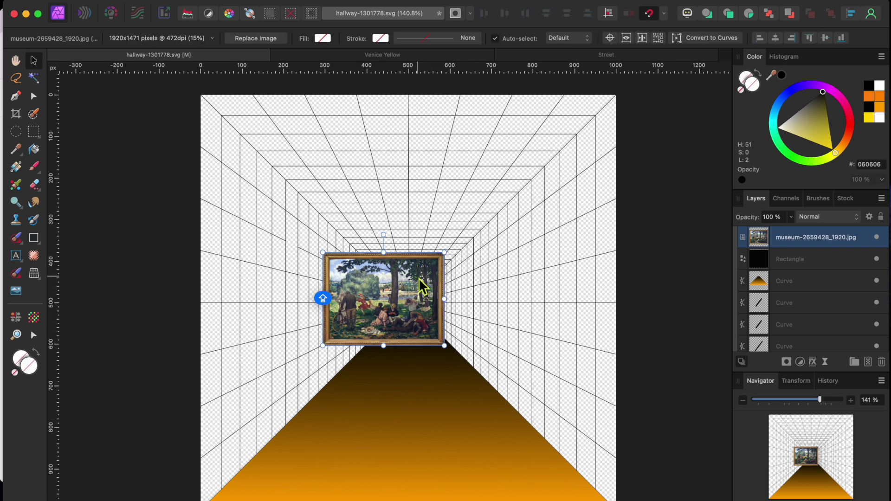
drag(402, 281, 552, 235)
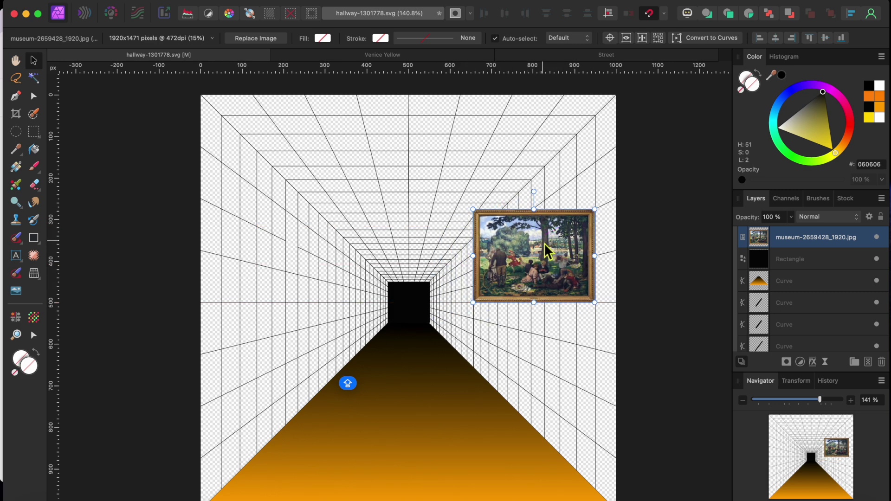
- Skew the painting's corners into the right wall's perspective with the Perspective tool and apply
click(35, 275)
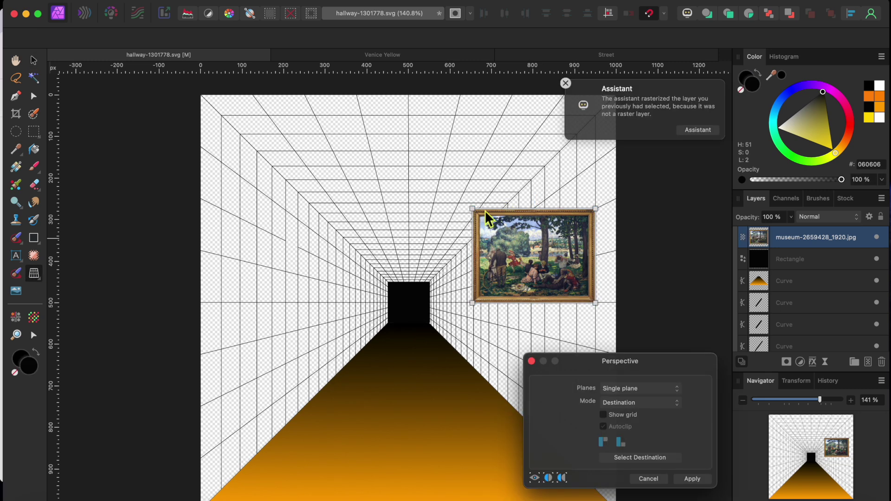
drag(475, 210, 513, 257)
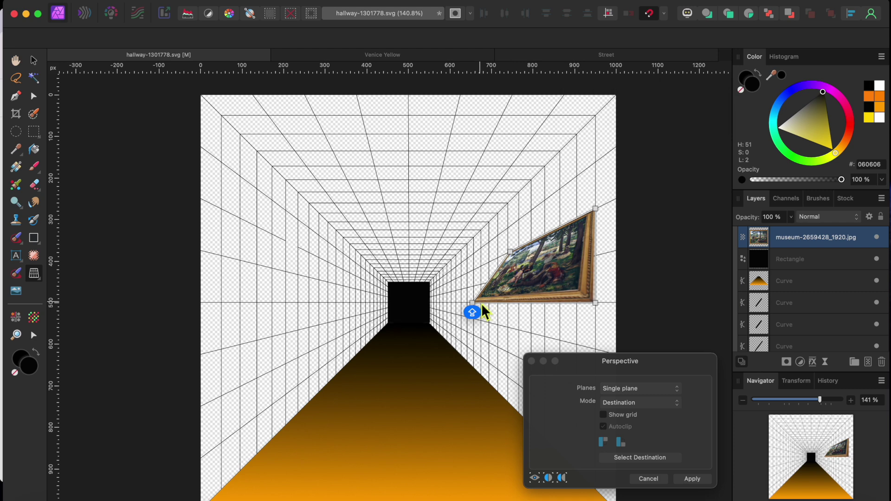
drag(473, 304, 517, 314)
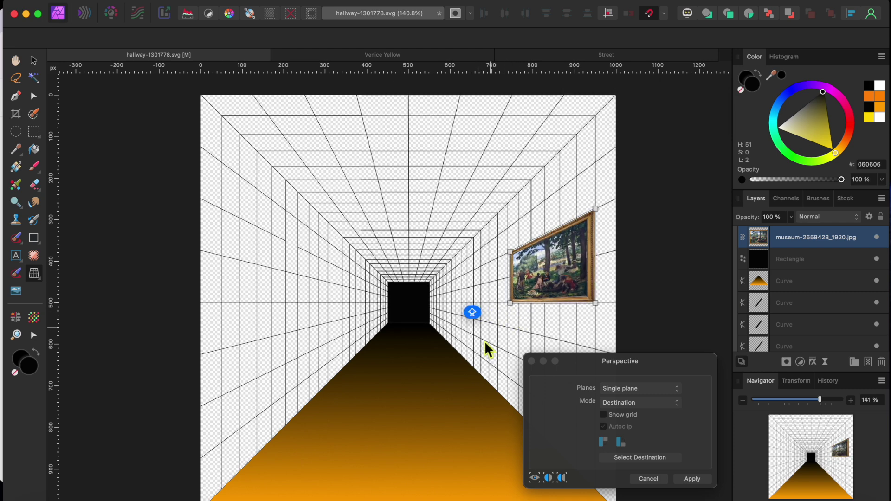
click(697, 479)
- Zoom and pan around the canvas to inspect the warped painting
click(405, 403)
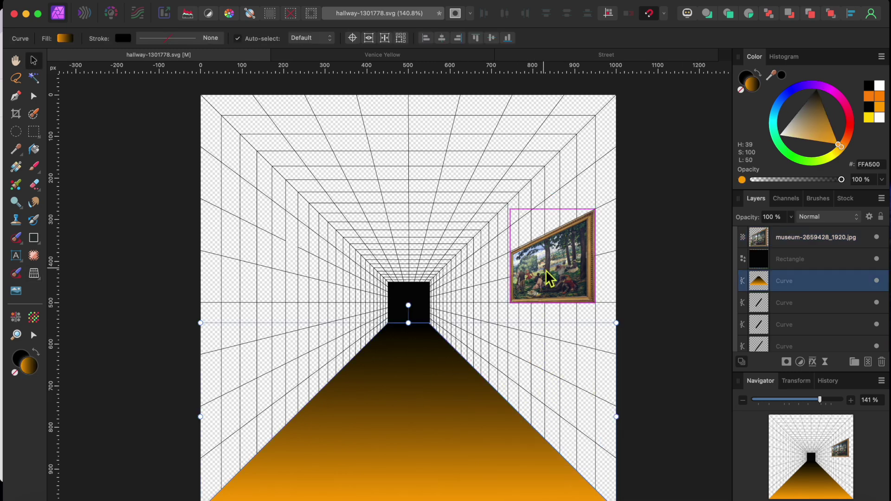
scroll(539, 281, up, 6)
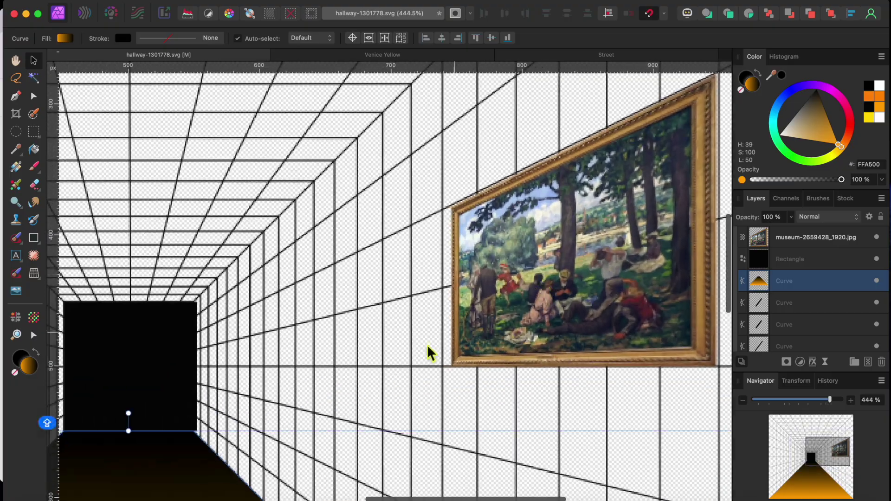
scroll(374, 353, right, 5)
scroll(374, 356, left, 5)
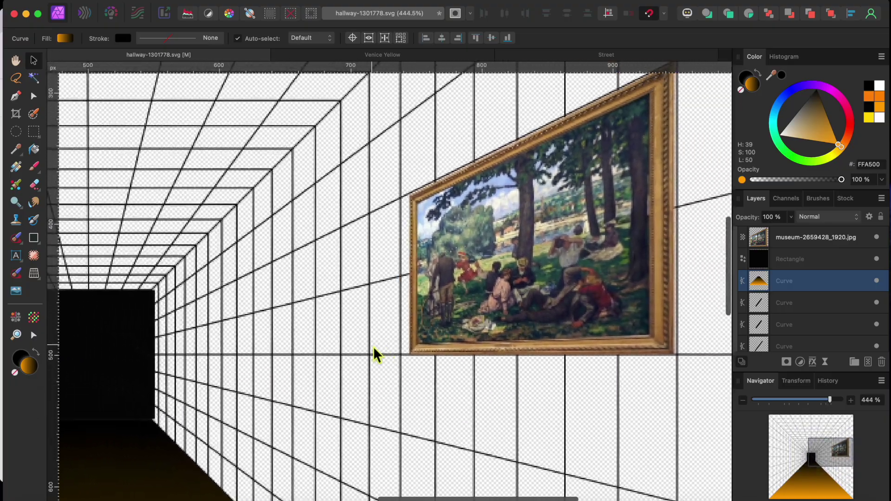
scroll(368, 349, down, 8)
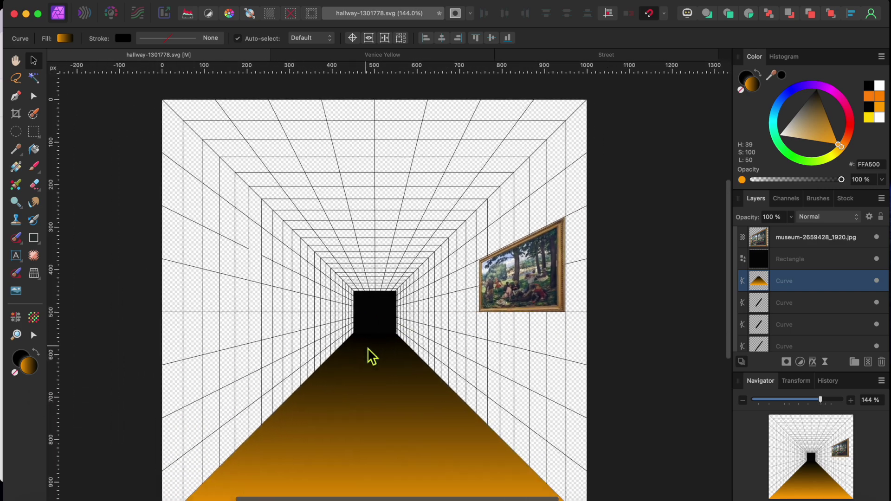
- Place graffiti-745071_1920.jpg into the Venice Yellow document at roughly double size
click(406, 56)
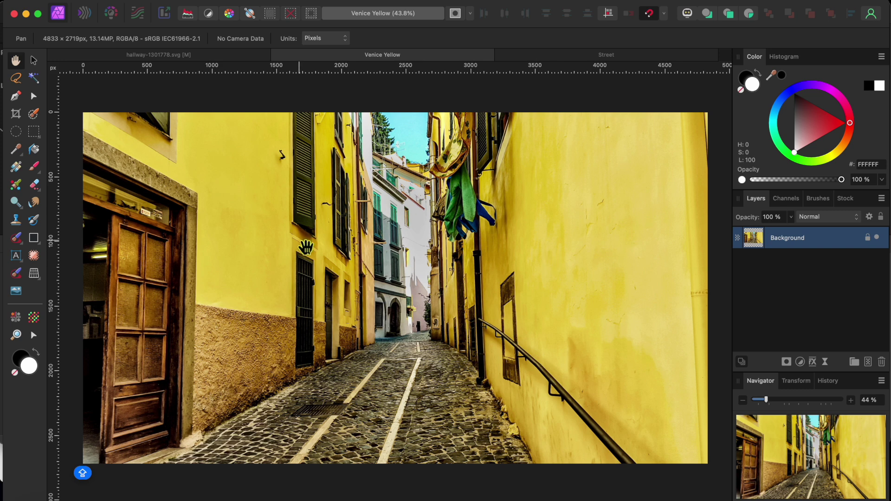
click(111, 2)
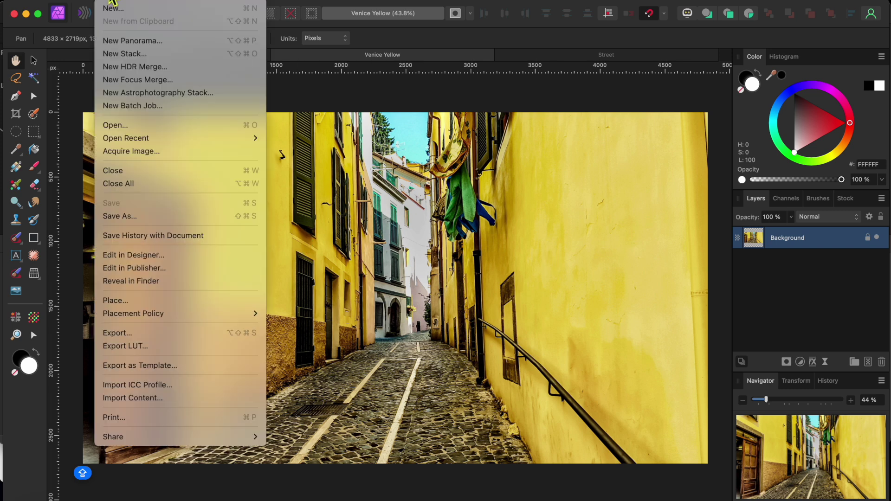
click(105, 301)
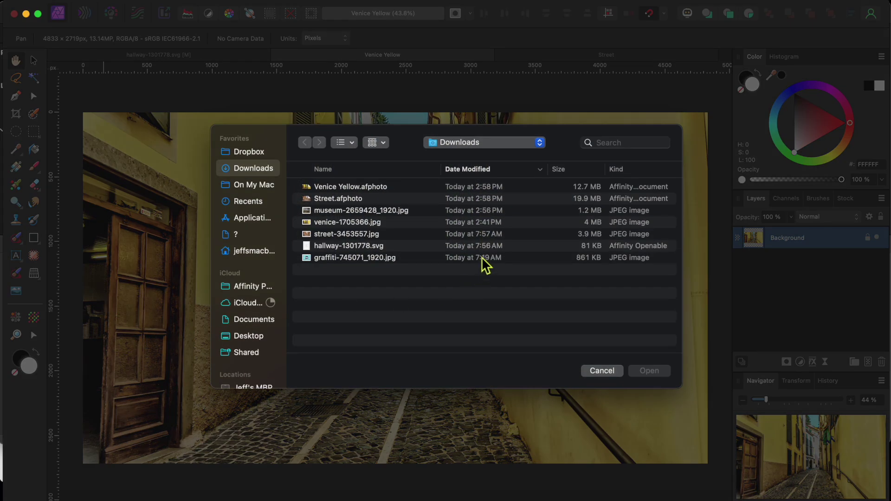
click(342, 259)
click(655, 372)
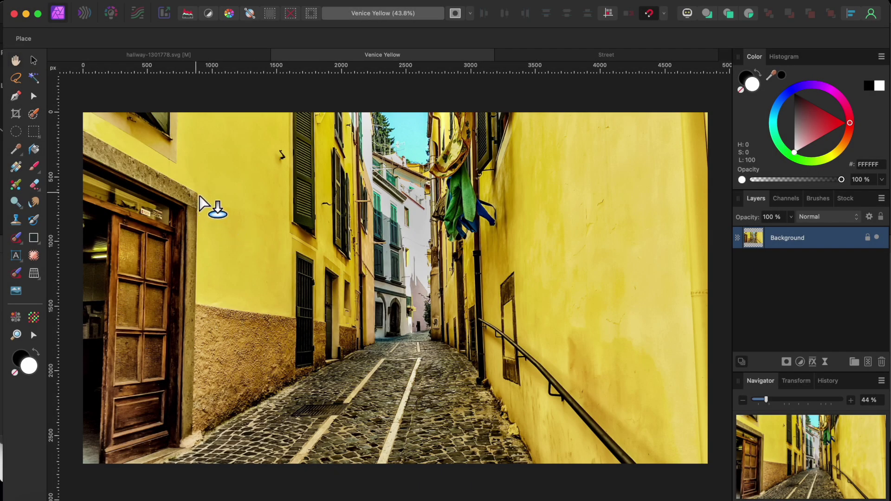
drag(197, 193, 267, 245)
drag(230, 302, 293, 357)
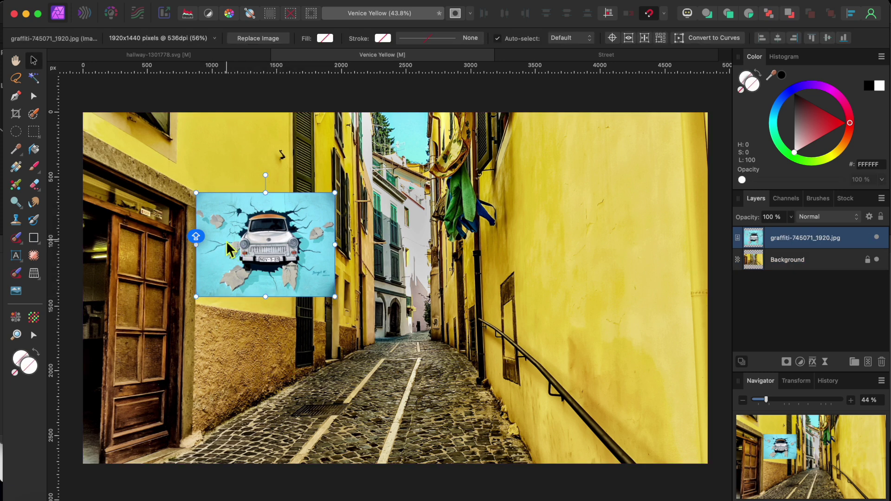
- Move the graffiti picture over the middle of the alley and add a layer mask
scroll(225, 235, left, 1)
scroll(224, 235, left, 2)
scroll(225, 235, up, 1)
click(260, 246)
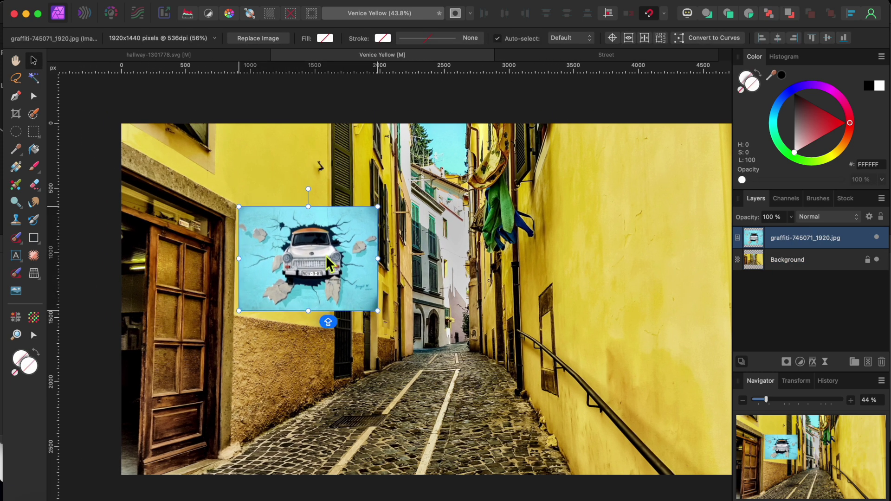
drag(323, 260, 428, 276)
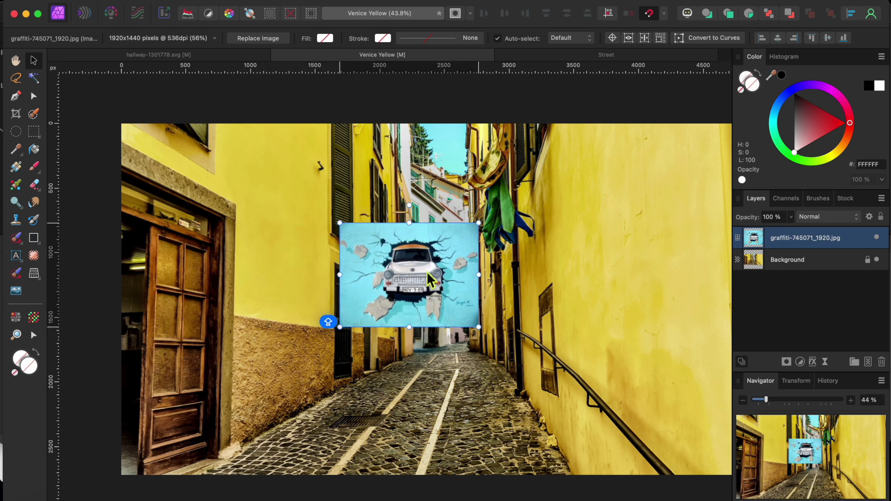
scroll(335, 296, up, 5)
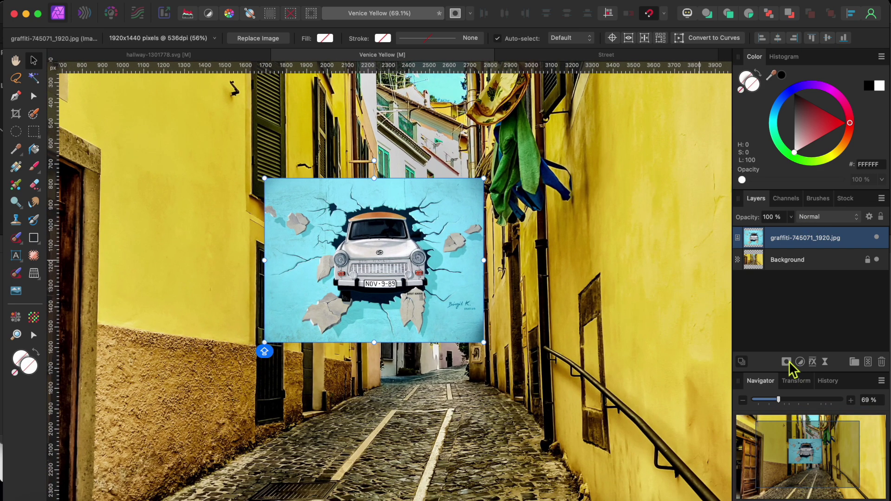
click(787, 362)
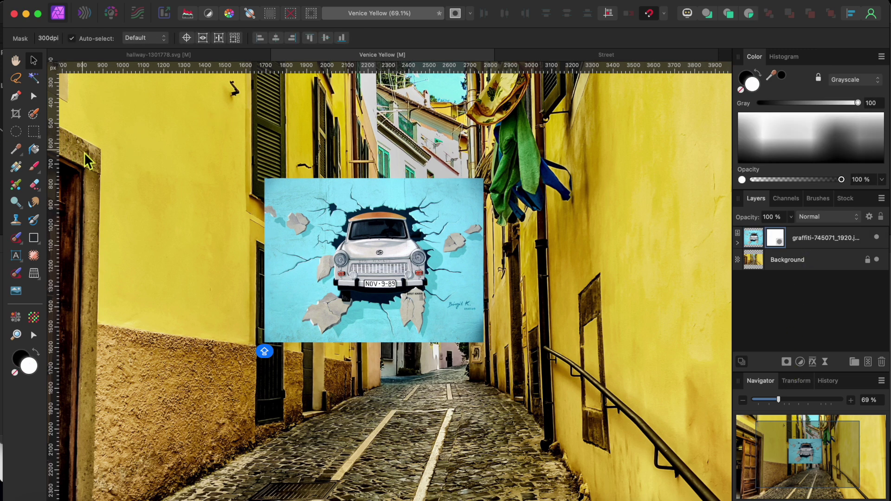
- Set up a black Round Soft Brush 128, enlarged to about 195 px
click(34, 168)
key(x)
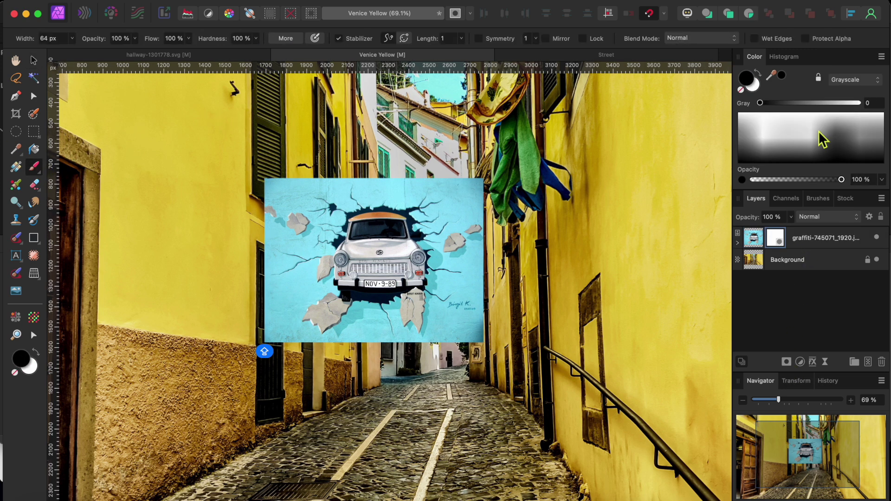
click(818, 199)
scroll(796, 278, down, 10)
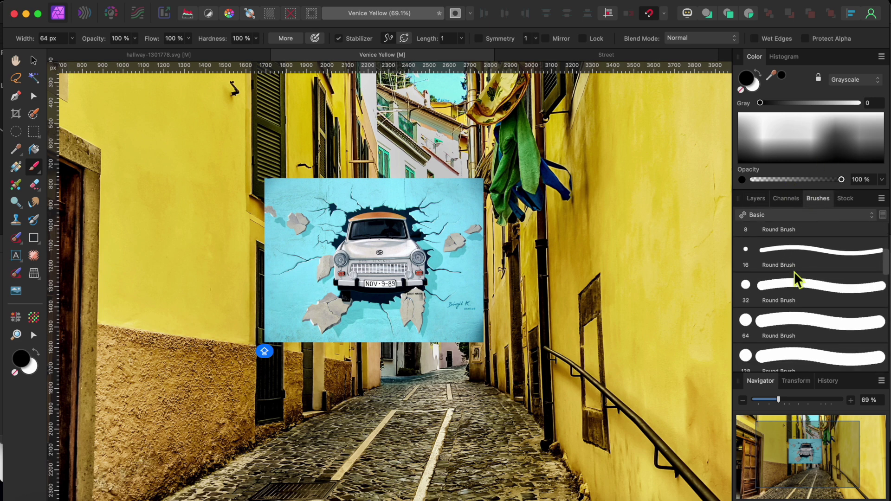
scroll(796, 279, down, 7)
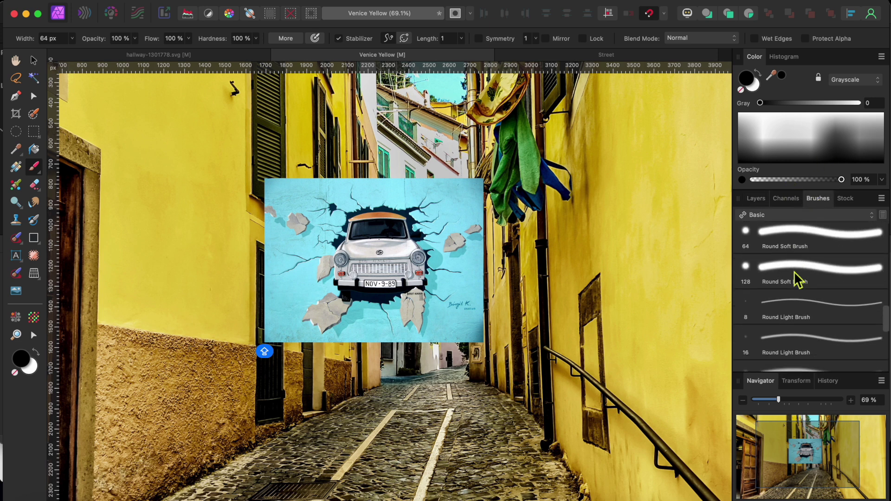
click(789, 243)
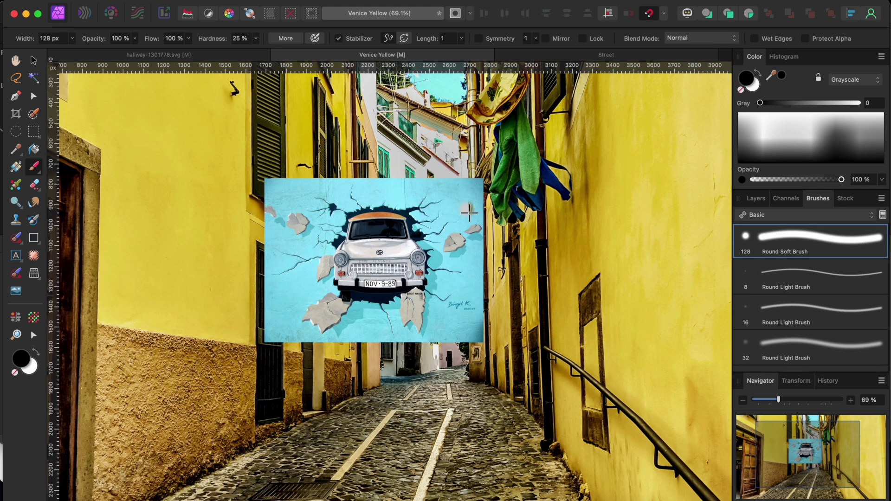
key(])
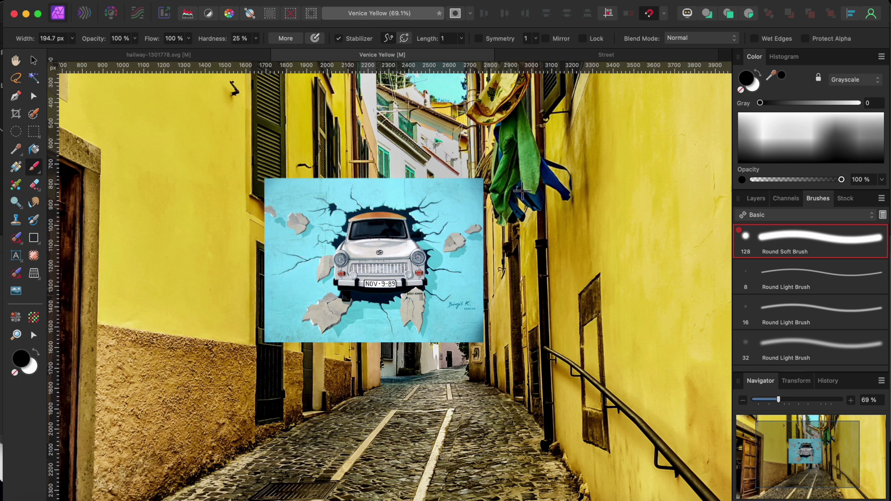
- Paint black on the mask along the graffiti's hard edges to feather them into the alley
mouse_move(498, 186)
mouse_down()
mouse_move(474, 177)
mouse_move(450, 182)
mouse_move(464, 185)
mouse_move(339, 172)
mouse_move(267, 182)
mouse_move(258, 348)
mouse_move(297, 355)
mouse_move(380, 344)
mouse_move(442, 354)
mouse_move(496, 345)
mouse_move(492, 223)
mouse_up()
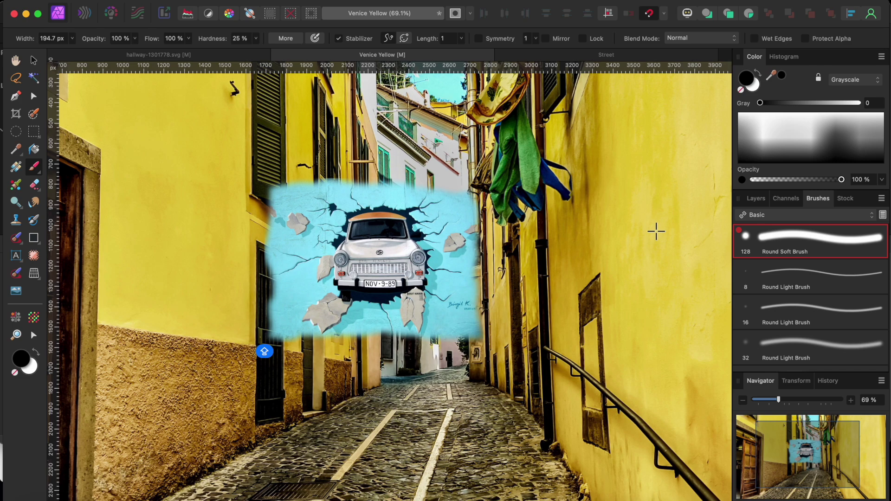
scroll(509, 225, up, 3)
scroll(509, 225, down, 4)
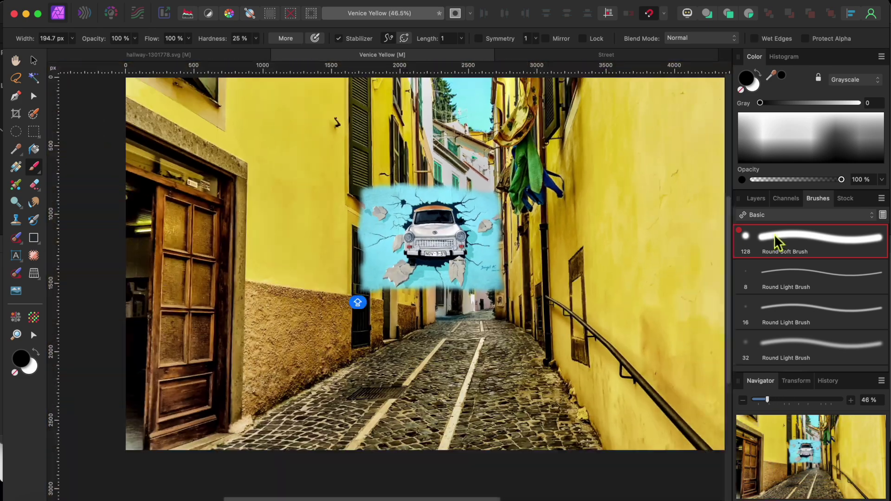
click(757, 199)
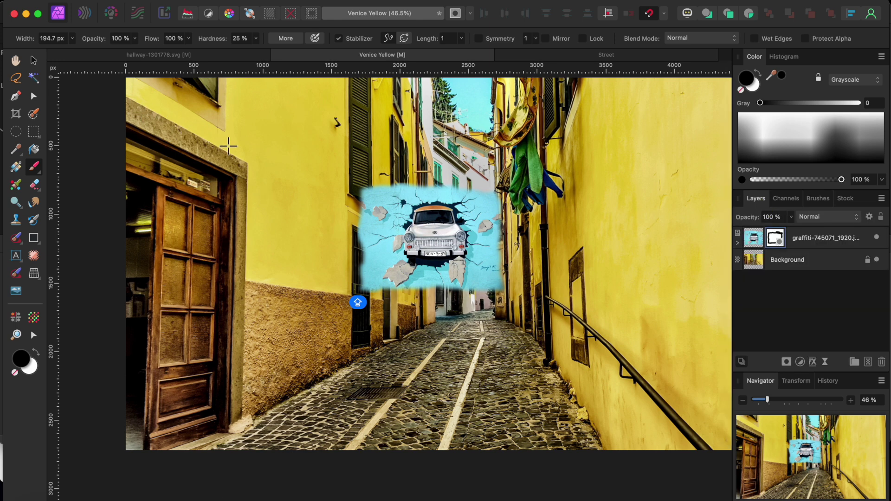
- Move the graffiti onto the left yellow wall, rotate it about -1.3°, and nudge it into place
key(x)
click(34, 62)
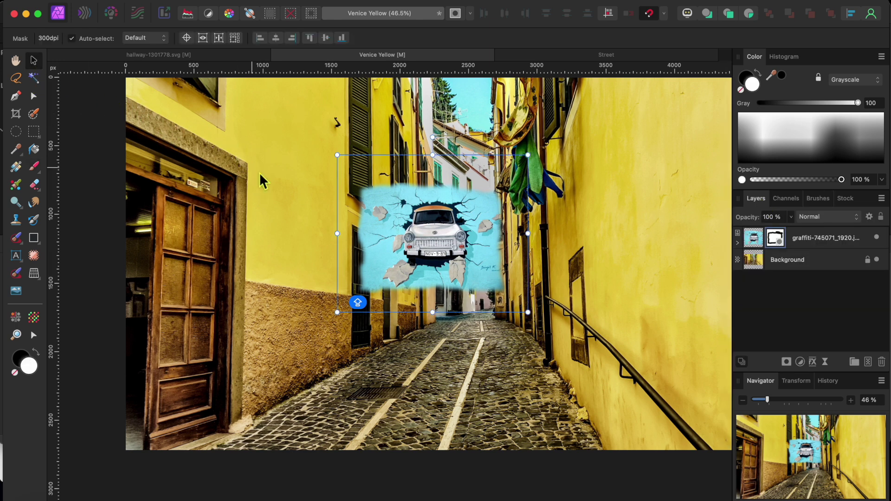
click(628, 398)
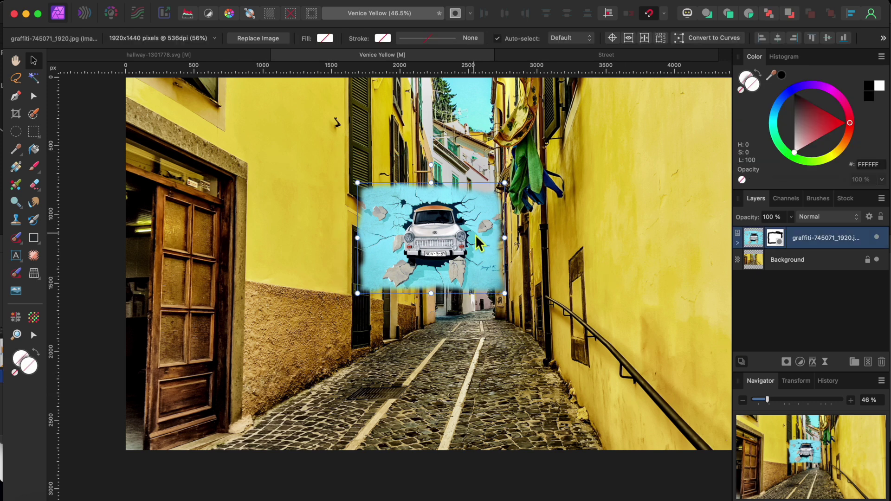
drag(478, 243, 374, 228)
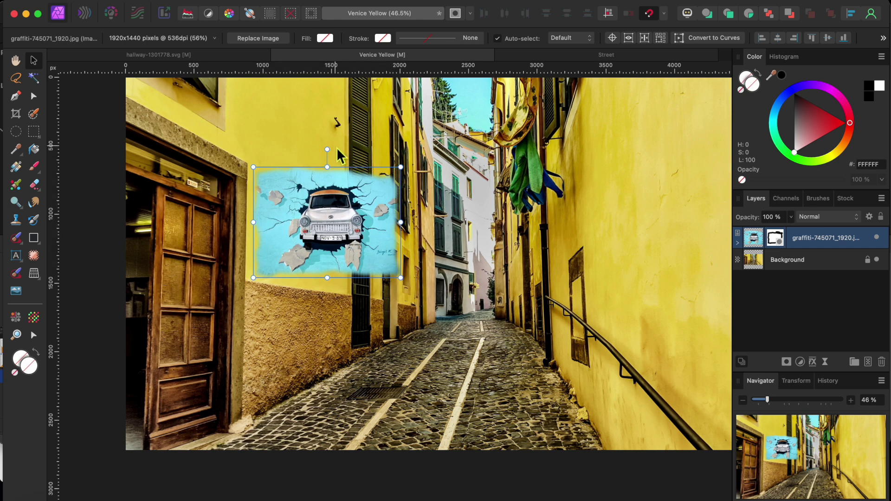
drag(328, 149, 335, 151)
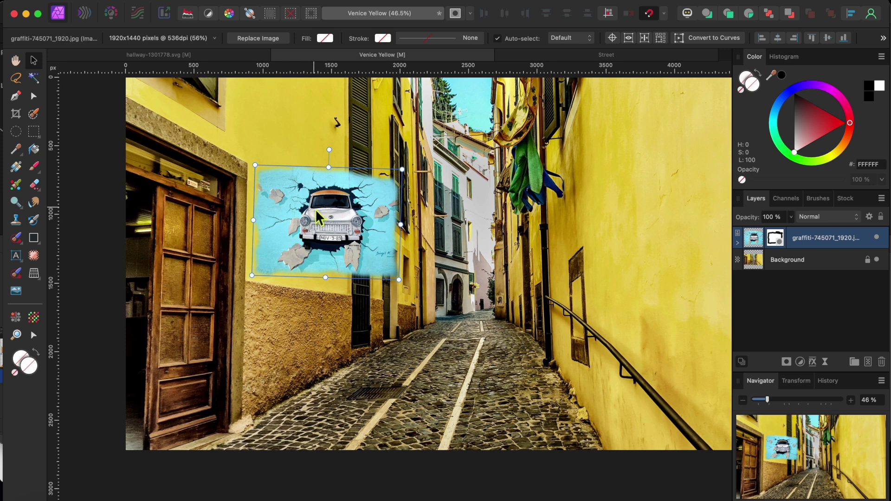
drag(315, 209, 314, 210)
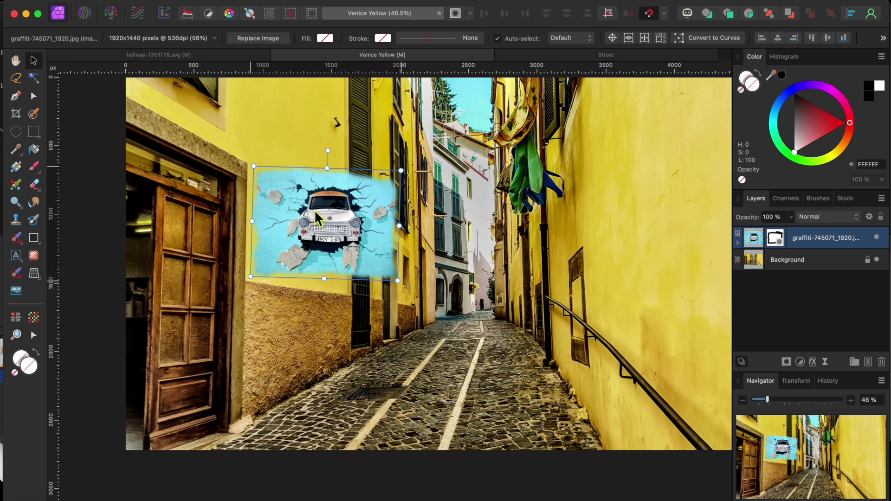
- Pull the graffiti's right-hand corners inward and down with the Perspective tool and apply
click(36, 274)
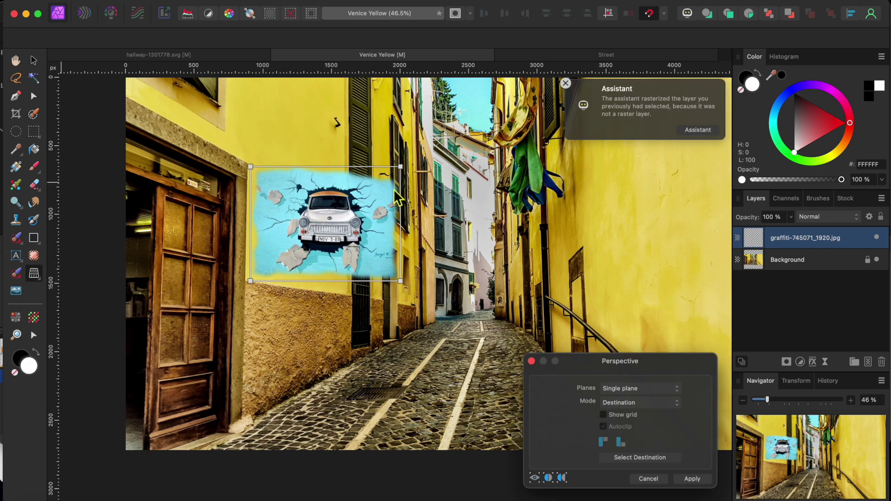
drag(400, 282, 346, 295)
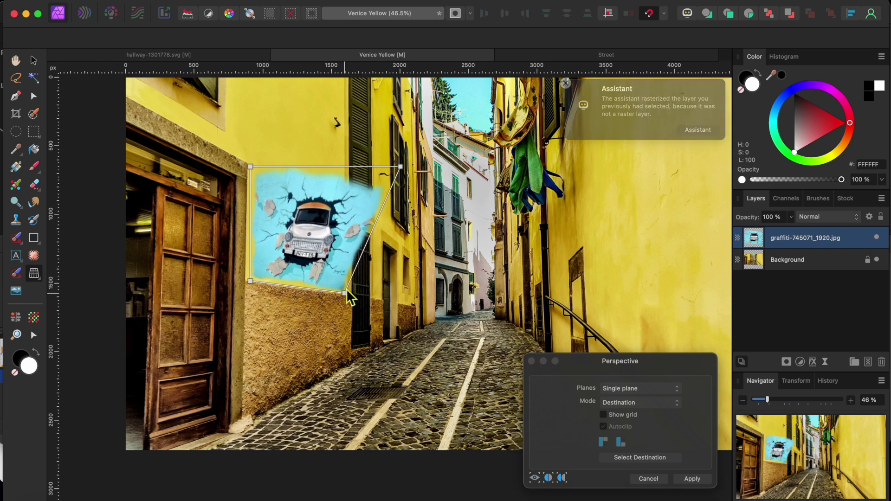
drag(400, 167, 343, 212)
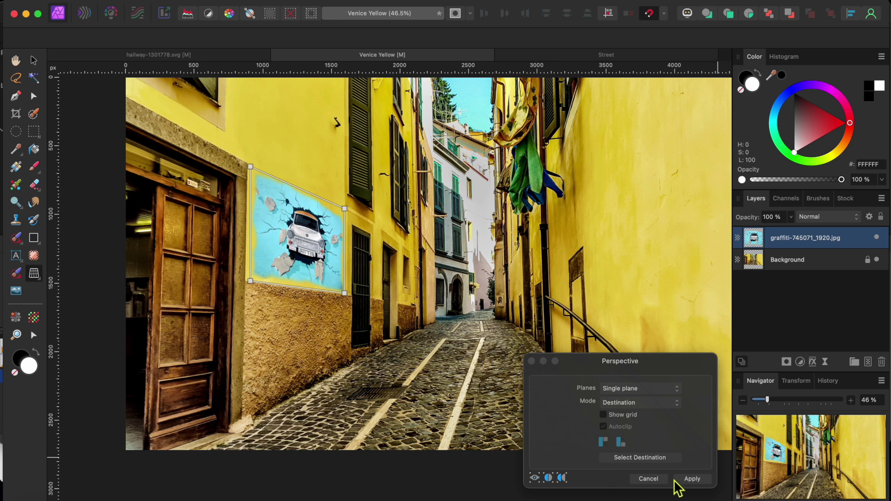
click(694, 480)
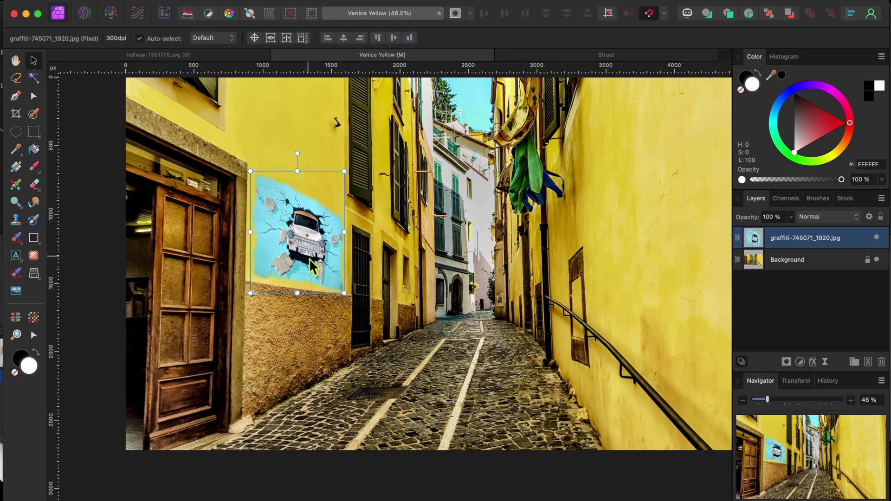
- Lower the graffiti layer's opacity to 75%, then switch to the Street document
click(791, 217)
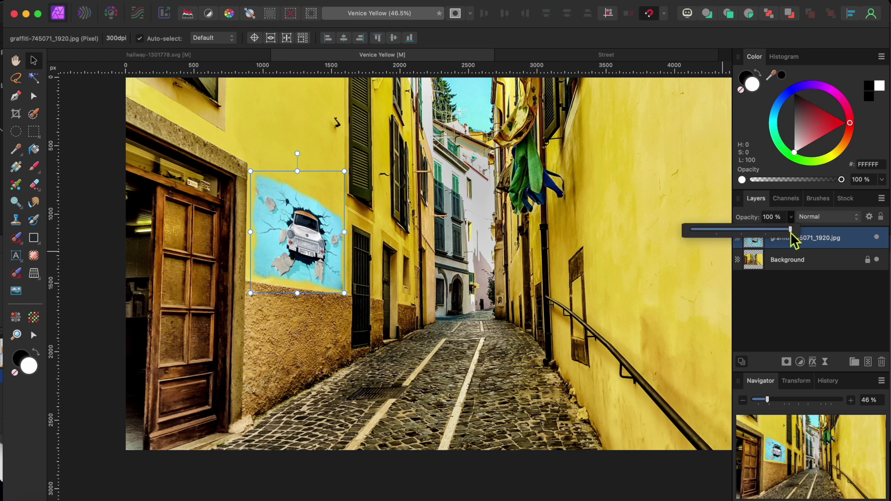
drag(792, 234, 769, 242)
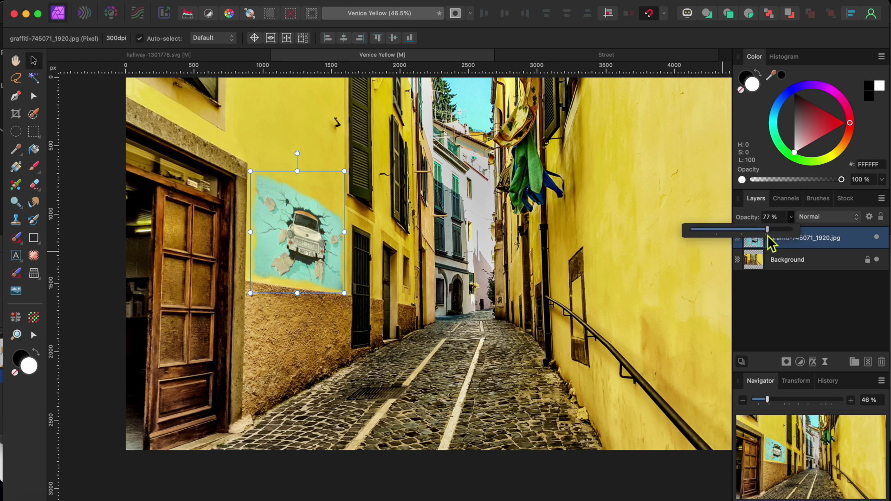
click(453, 284)
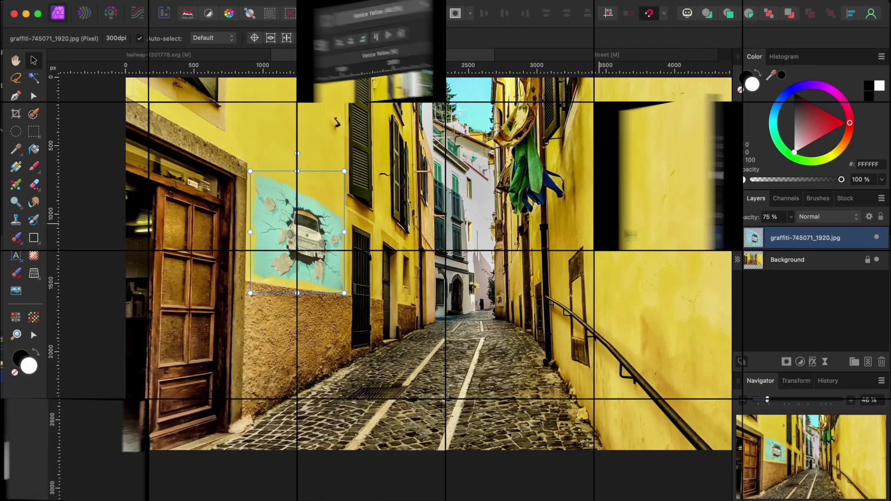
click(561, 57)
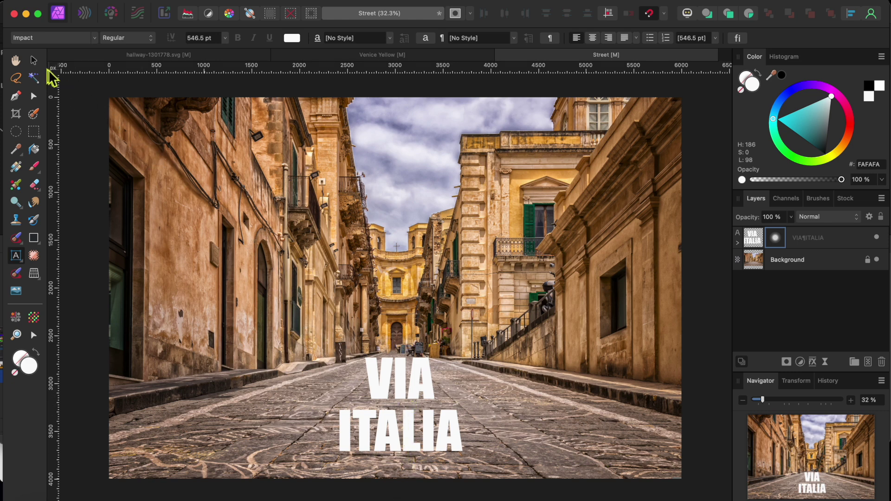
- Select the VIA ITALIA text and choose the Perspective tool, rasterizing it to pixels
click(33, 61)
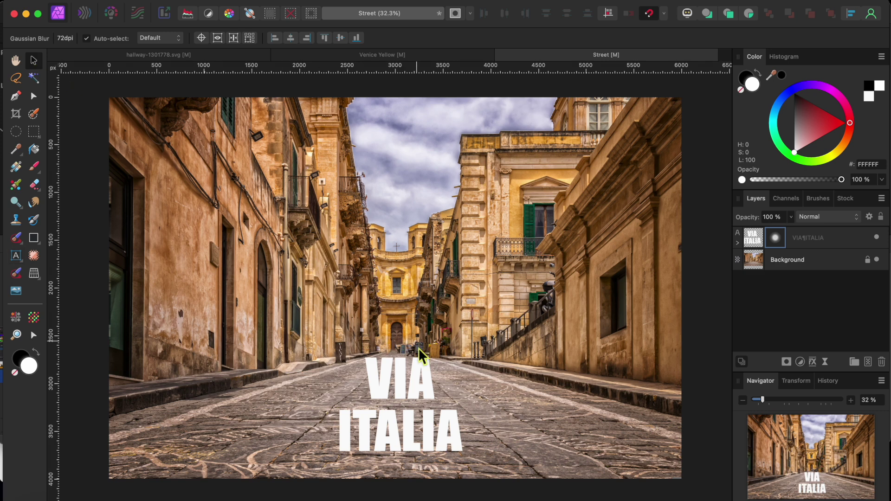
click(420, 395)
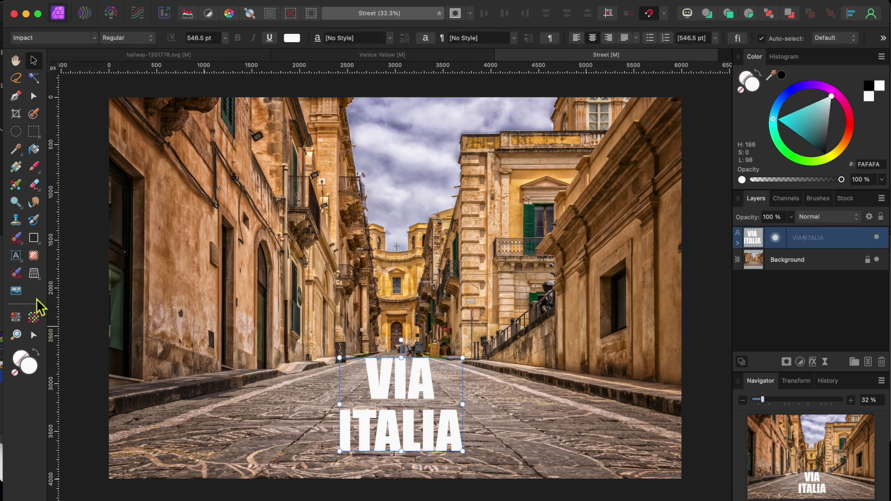
click(36, 277)
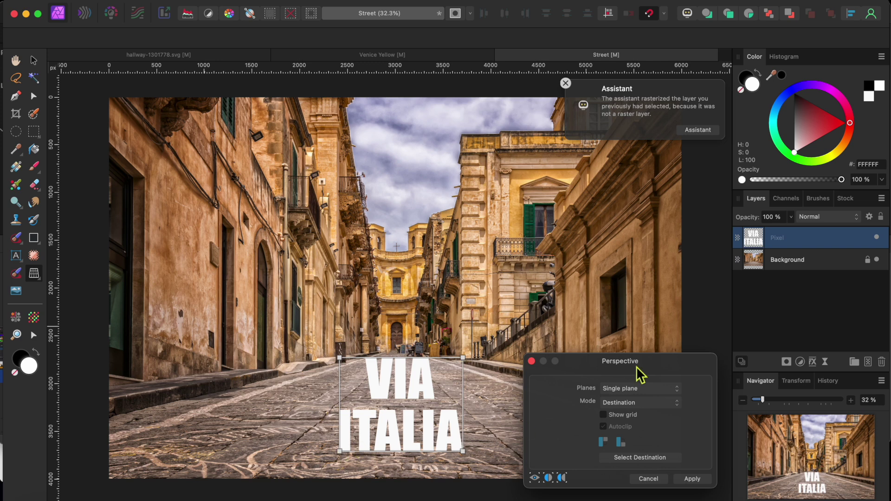
- Warp VIA ITALIA by widening the bottom corners and narrowing the top ones to lie flat on the street
drag(595, 361, 718, 147)
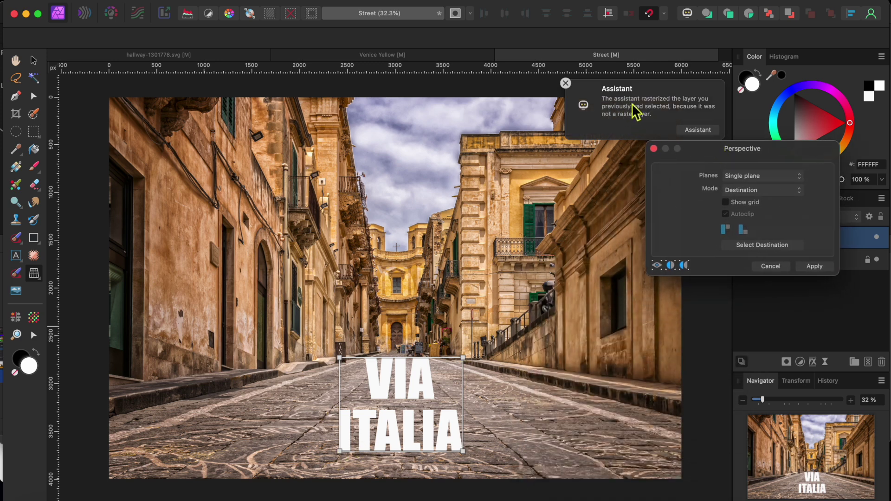
click(565, 83)
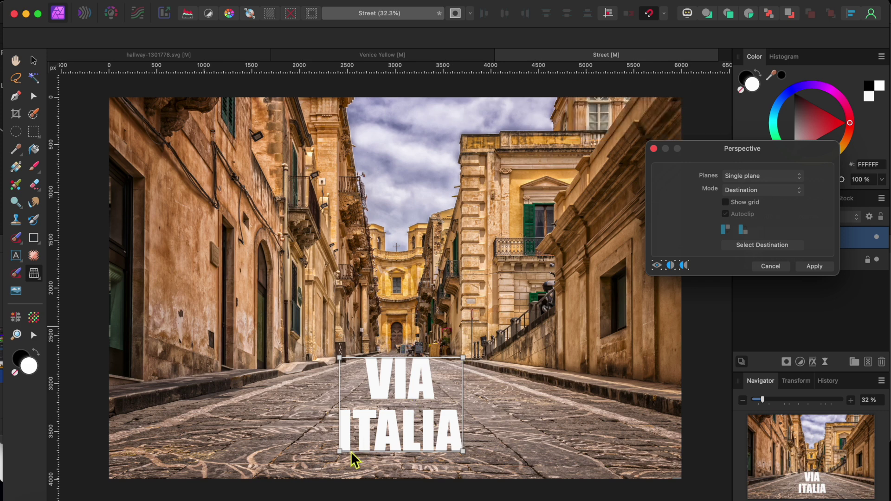
drag(341, 451, 181, 440)
drag(464, 452, 602, 439)
drag(463, 358, 441, 368)
drag(339, 358, 361, 368)
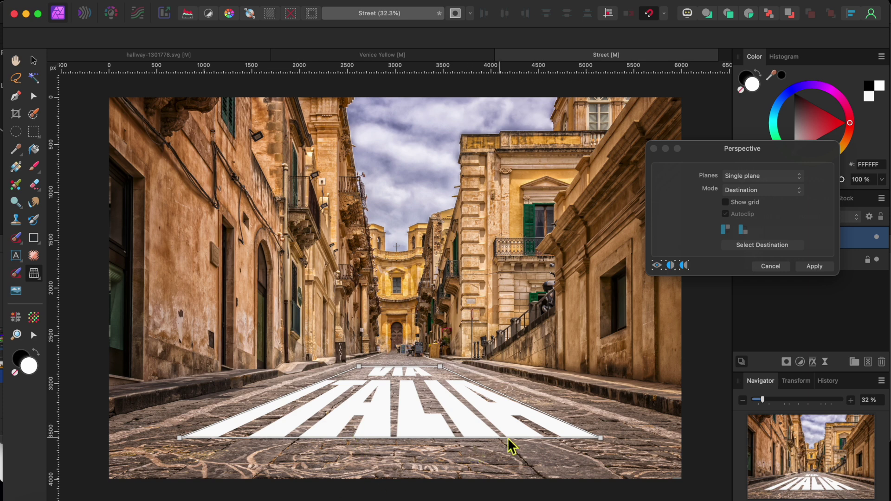
click(815, 267)
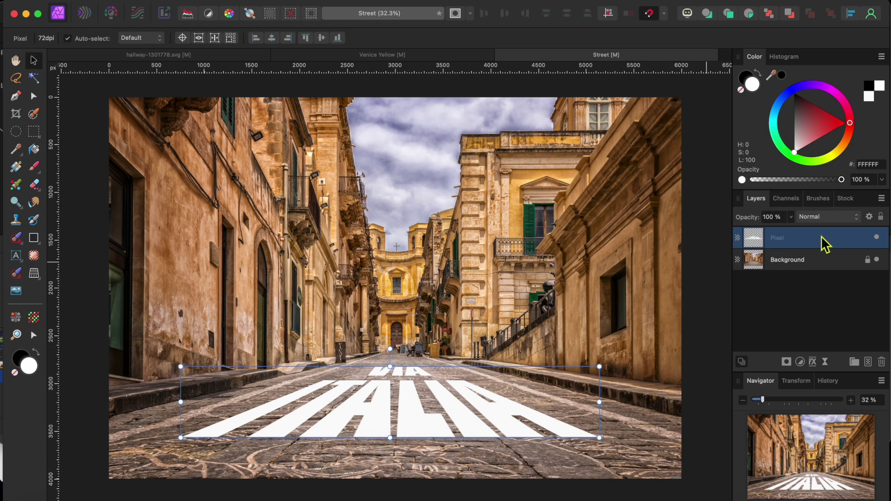
- Set the VIA ITALIA pixel layer to 86% opacity with Overlay blend mode
click(791, 217)
drag(790, 235, 780, 238)
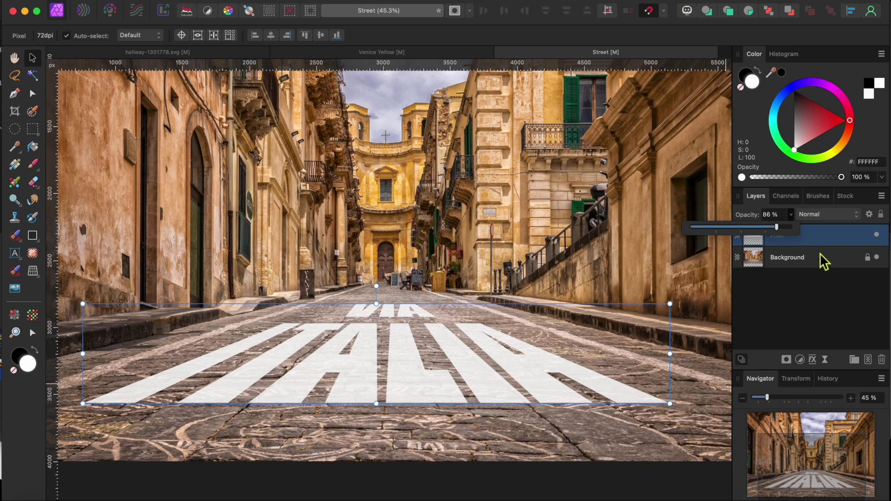
click(829, 245)
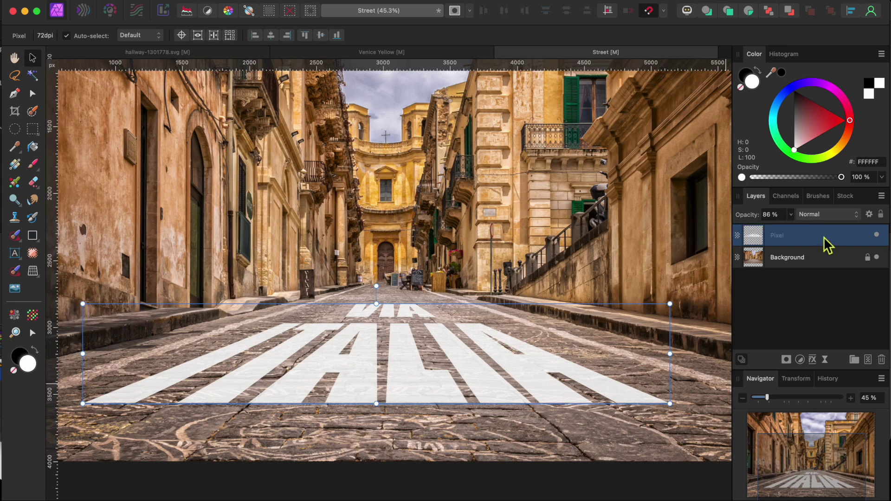
click(827, 215)
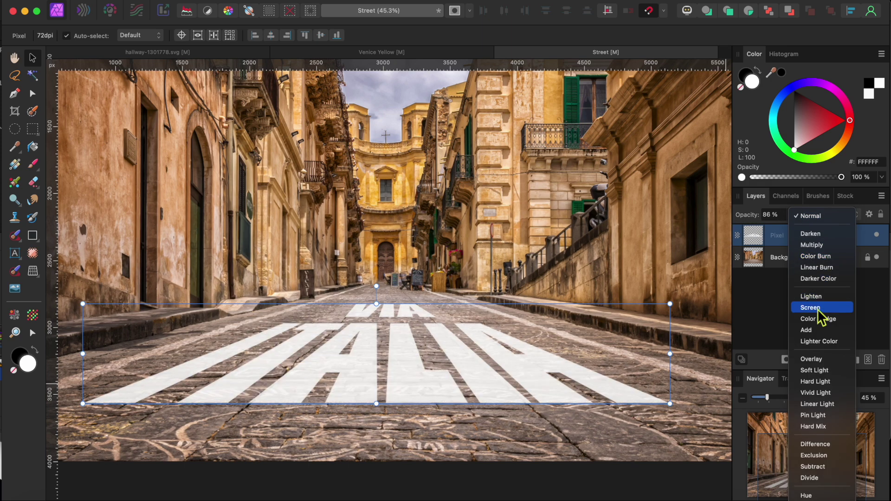
click(815, 359)
click(682, 316)
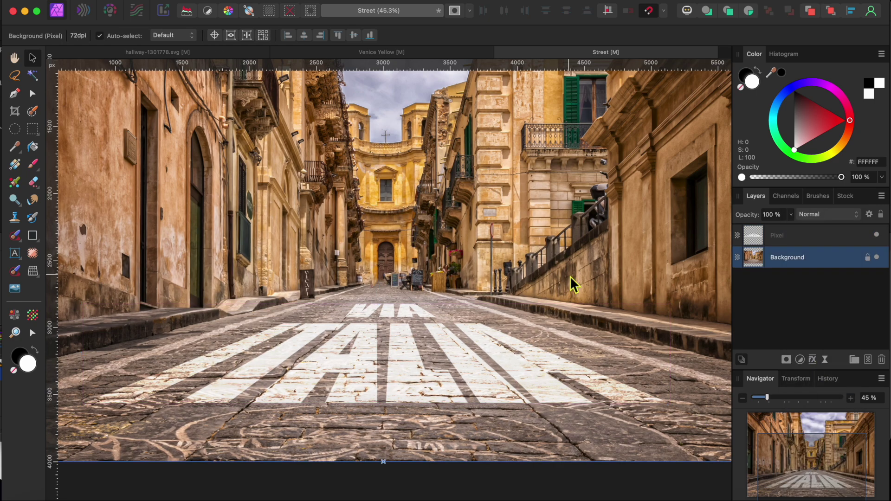
scroll(296, 372, up, 3)
scroll(296, 371, down, 6)
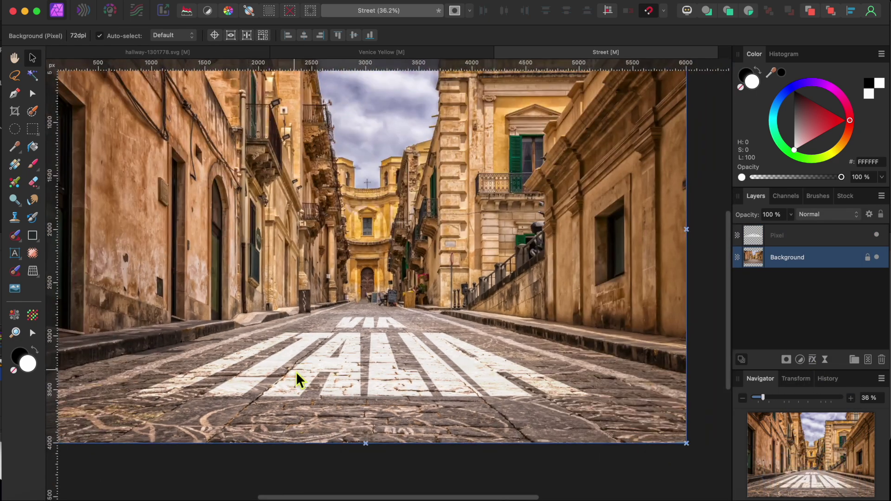